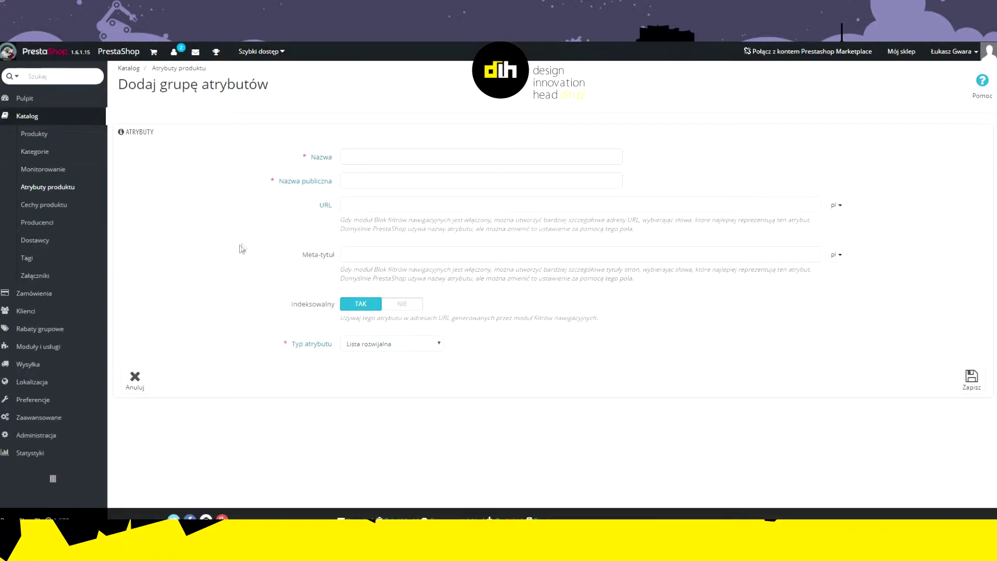
- Enter "Kolor tkaniny" as both the name and the public name of the new attribute group
left_click(312, 157)
type("Kolor tkaniny")
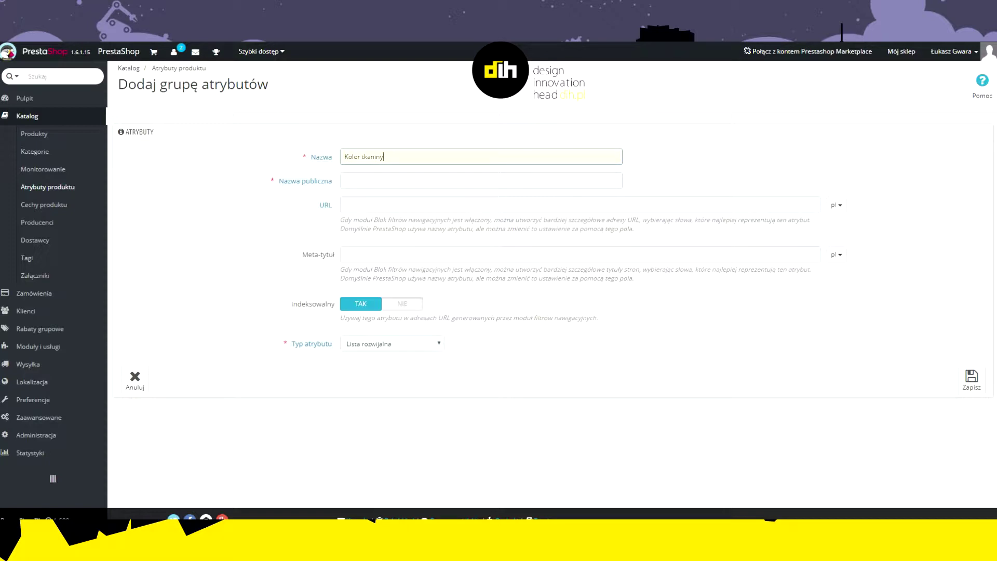
left_click(345, 181)
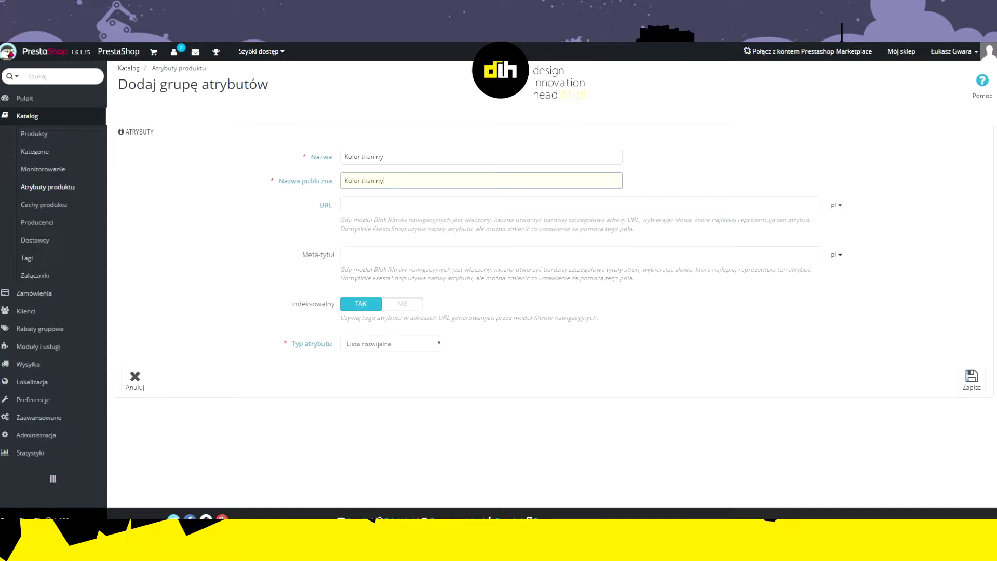
left_click(238, 157)
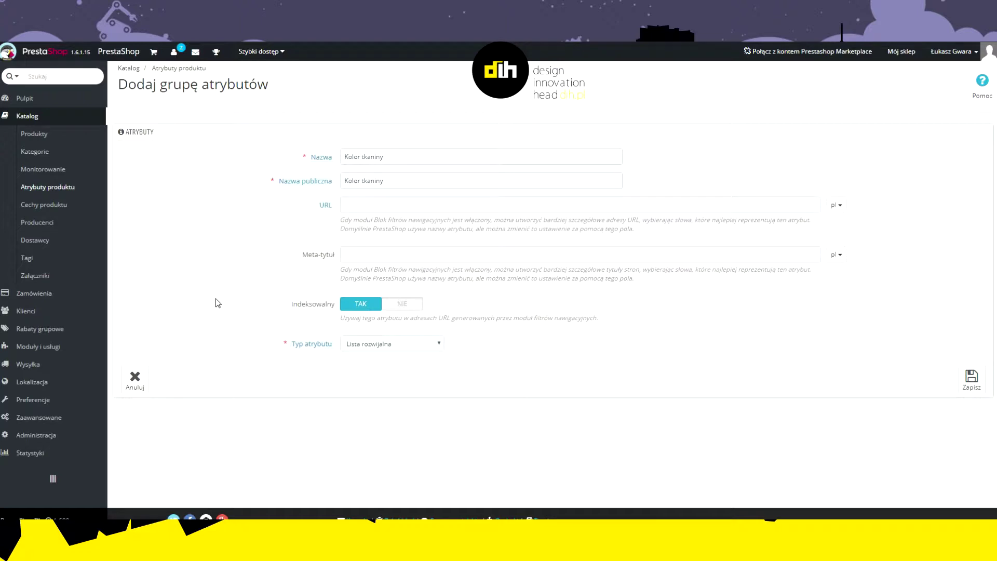
left_click(394, 306)
left_click(344, 306)
left_click(375, 305)
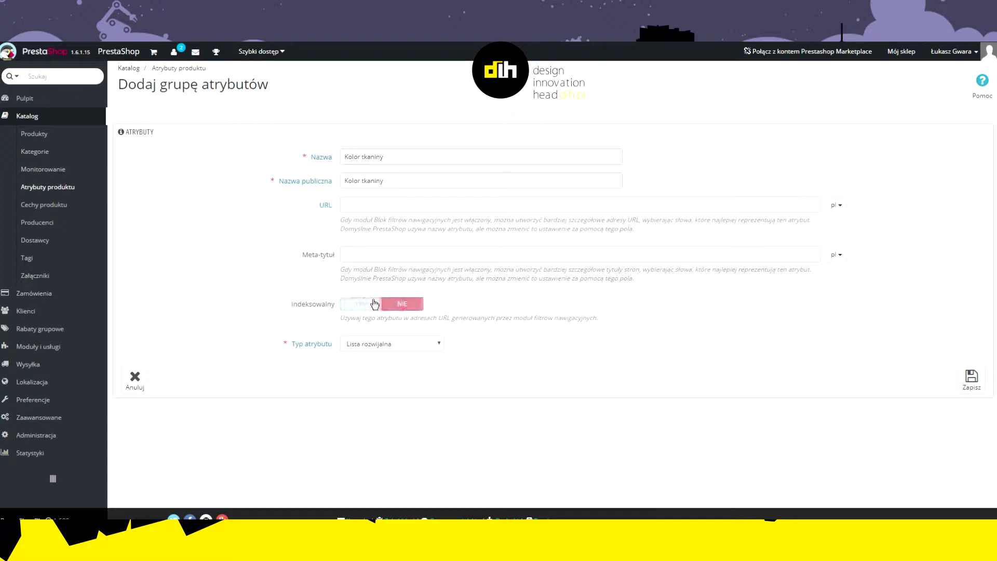
left_click(374, 305)
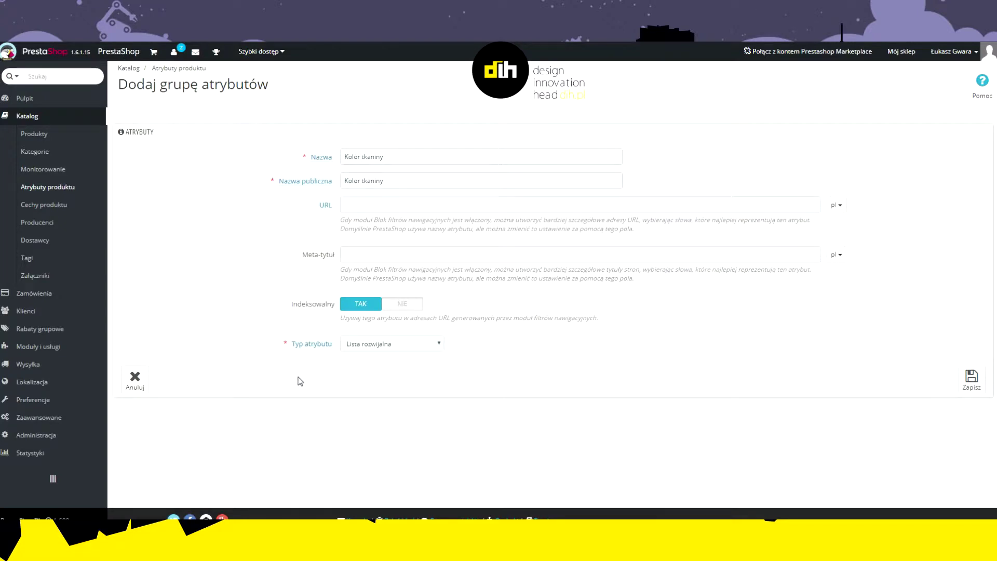
- Set the attribute type to "Kolor lub tekstura" and save the attribute group
mouse_move(318, 347)
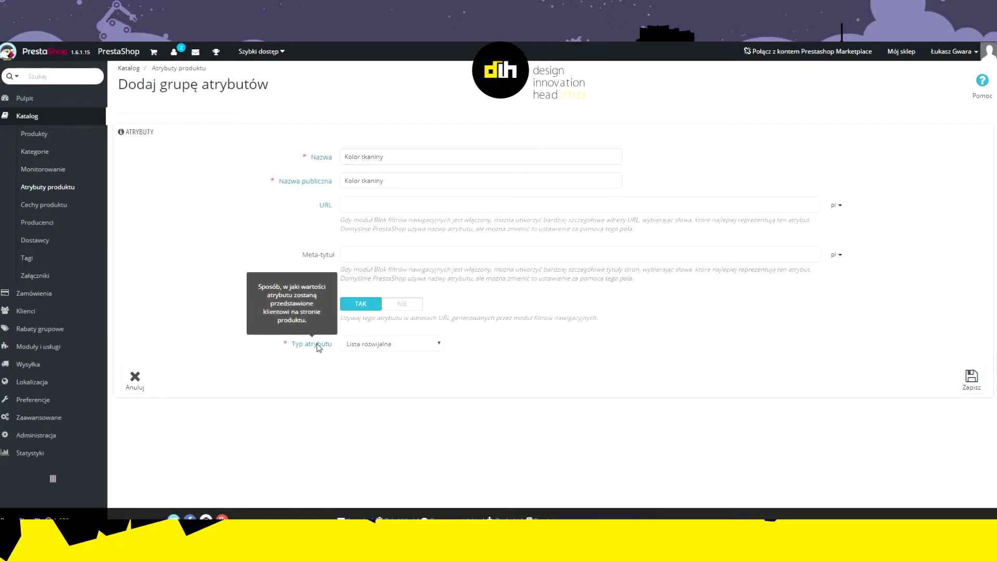
left_click(437, 344)
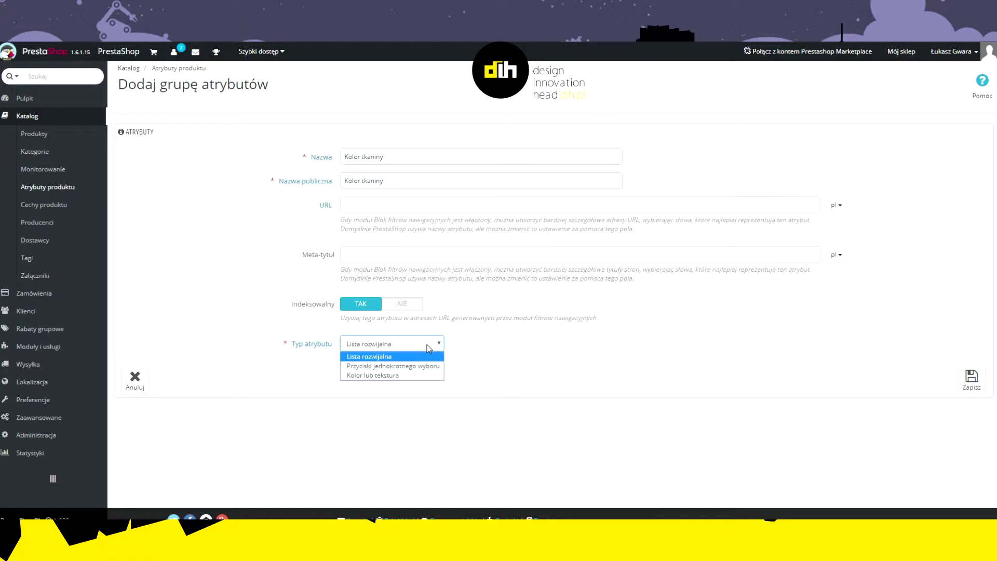
left_click(414, 376)
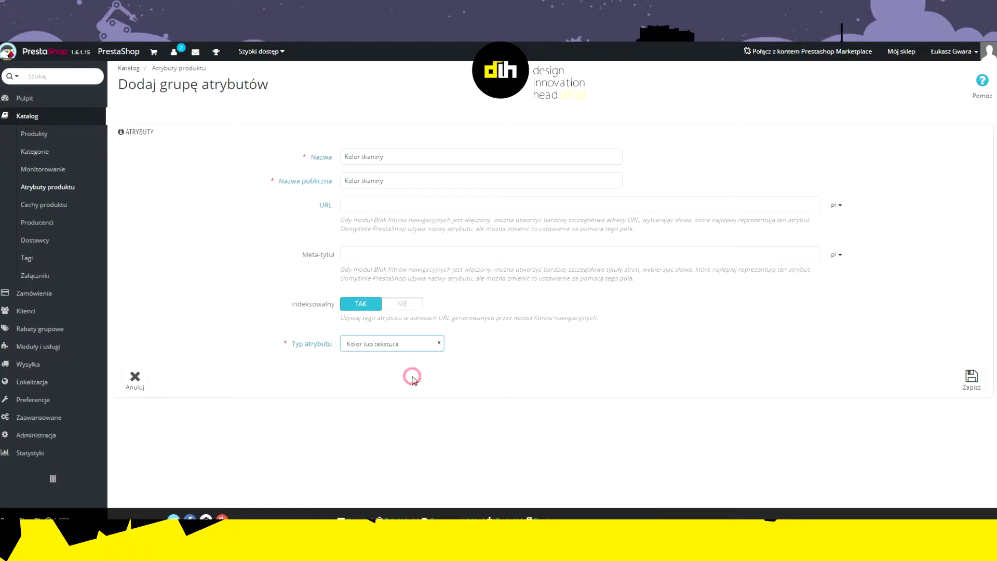
left_click(969, 379)
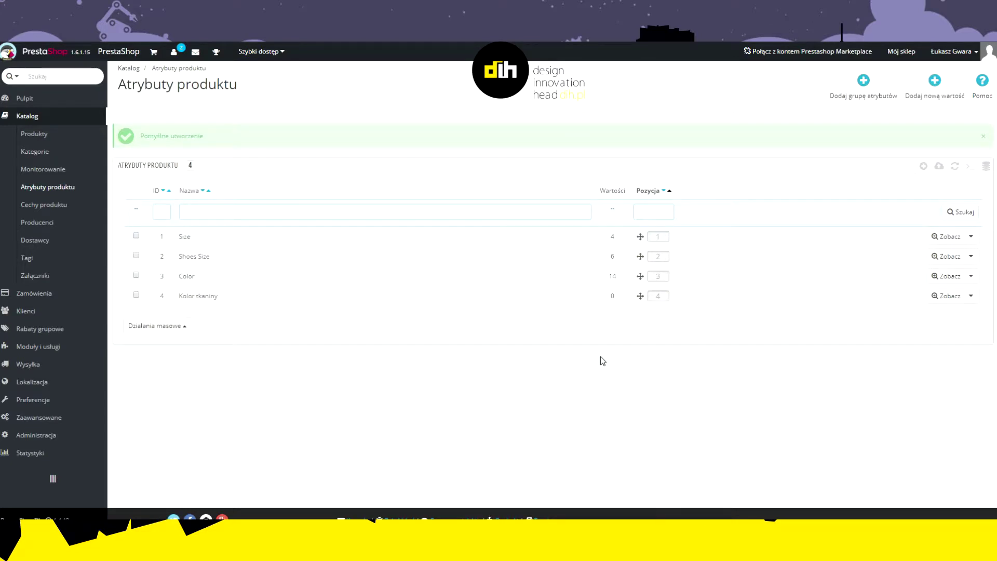
- Start a new attribute value in the Kolor tkaniny group and name it "Tkanina ABC"
left_click(932, 81)
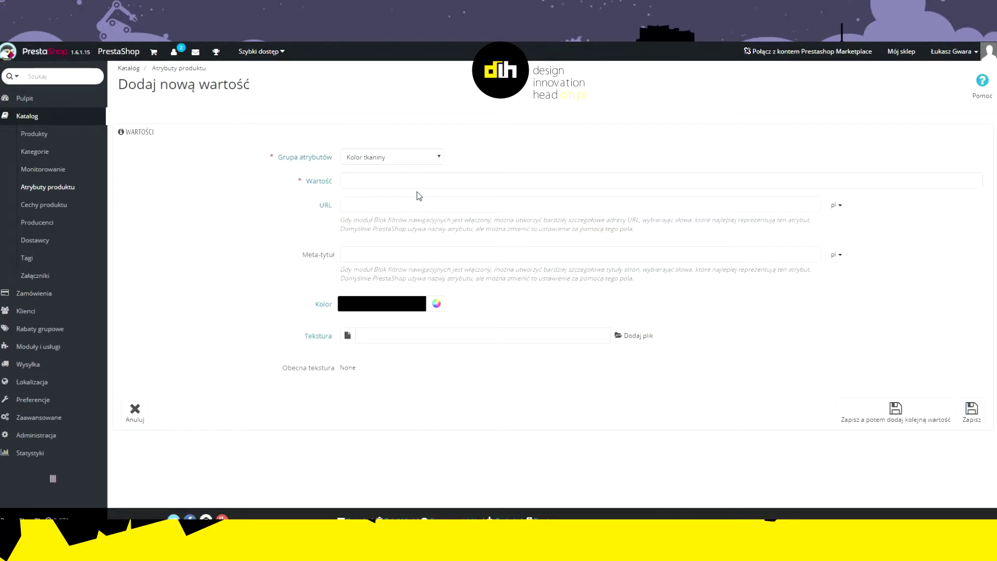
left_click(392, 179)
type("Tkanina ABC")
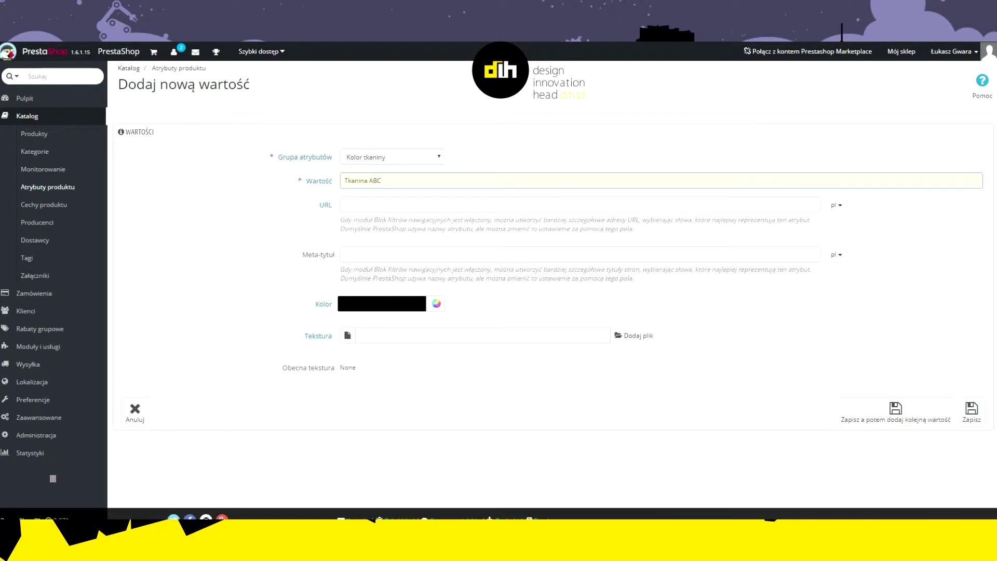
left_click(234, 223)
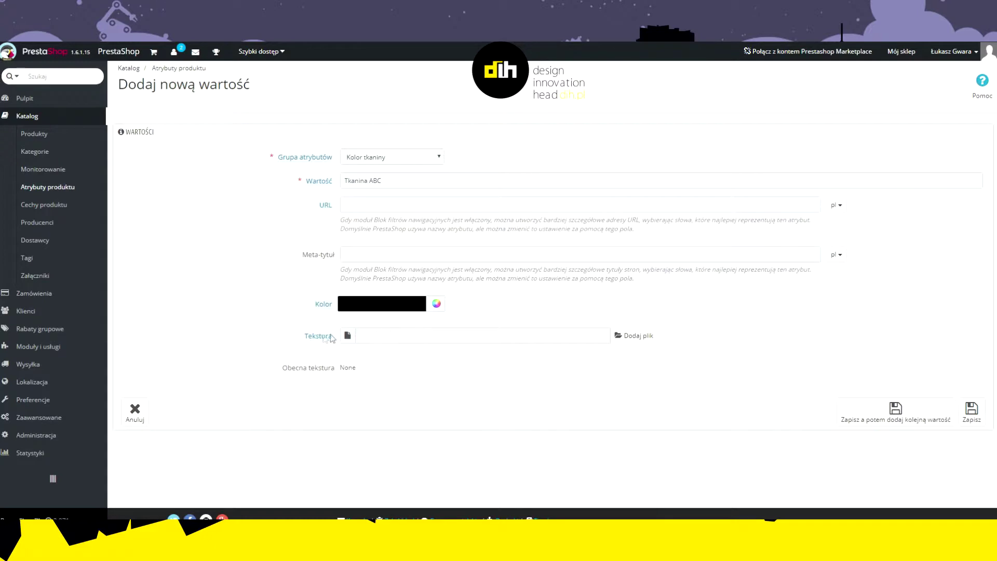
- Pick a colour for the Tkanina ABC value with the colour picker and save the value
left_click(367, 305)
left_click(437, 303)
left_click(464, 340)
left_click(463, 349)
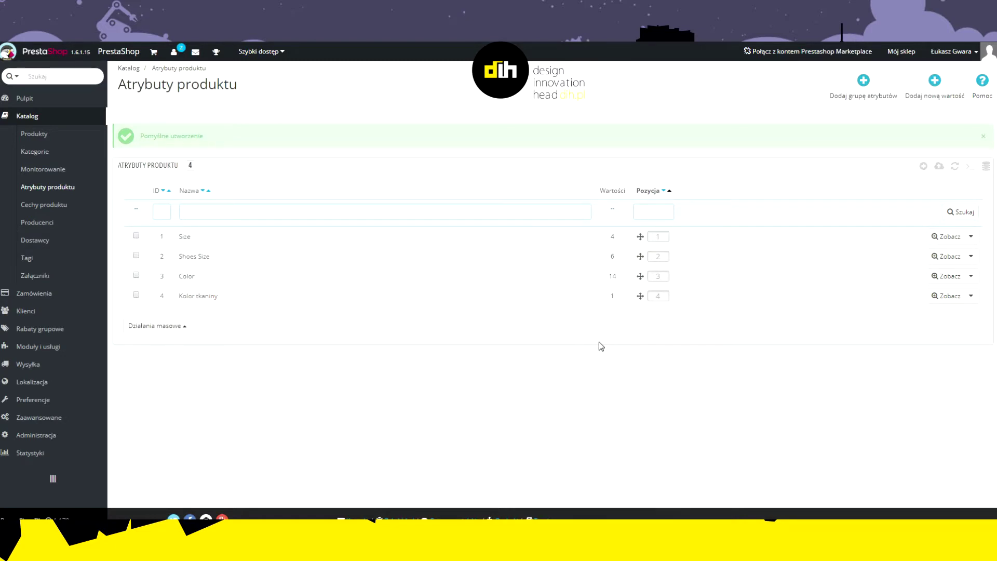
- Create a new product feature named "Możliwość rozkładania" and save it
left_click(41, 204)
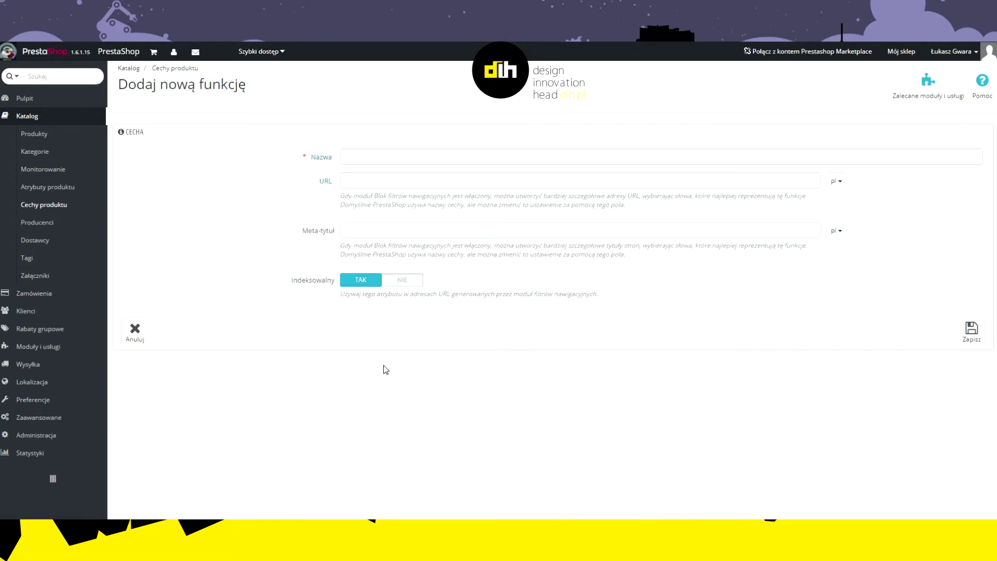
left_click(345, 156)
type("Mozl")
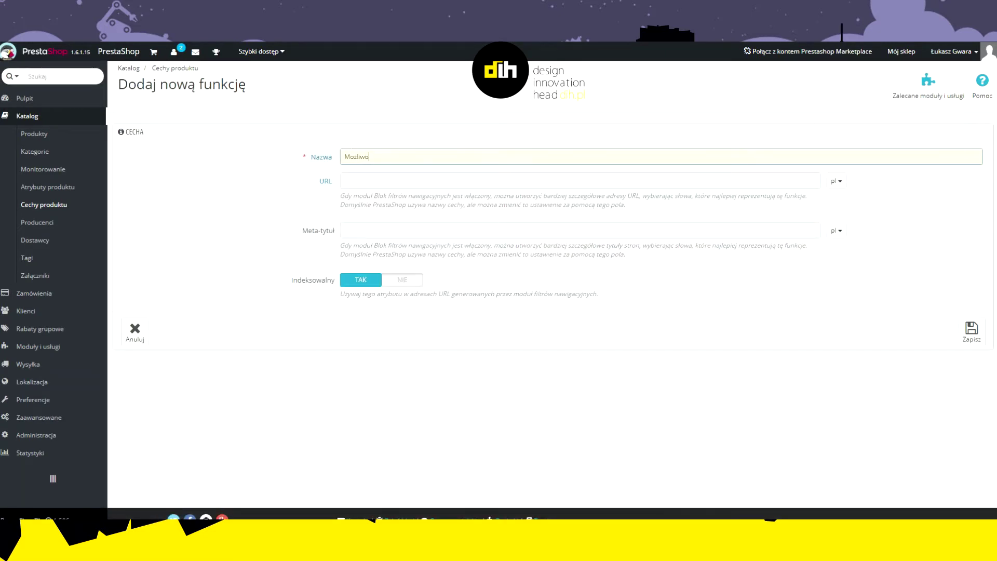
type("iwość rozkładania")
left_click(971, 331)
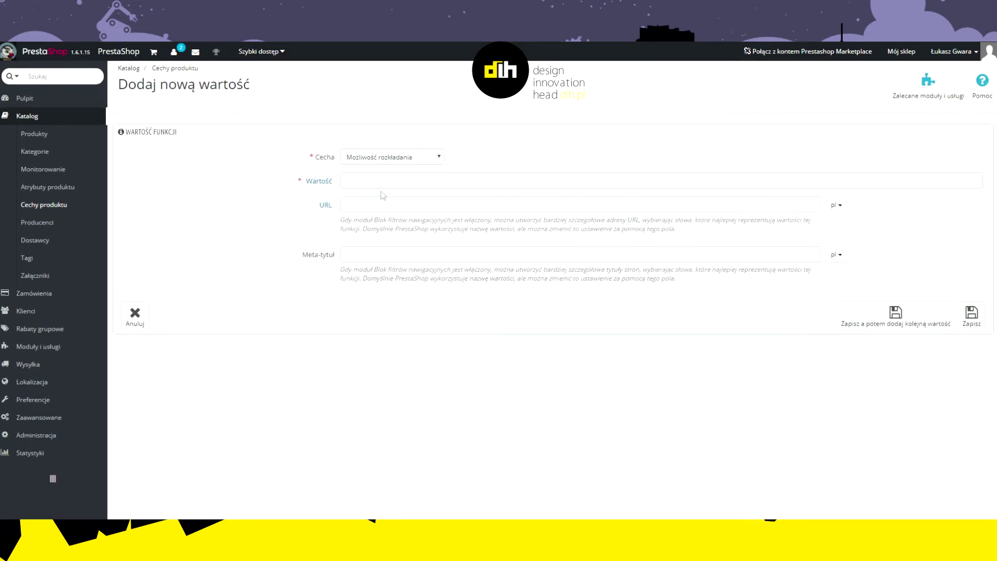
- Add the value "Tak" to the Możliwość rozkładania feature and save it, continuing with another value
left_click(395, 177)
type("Ta")
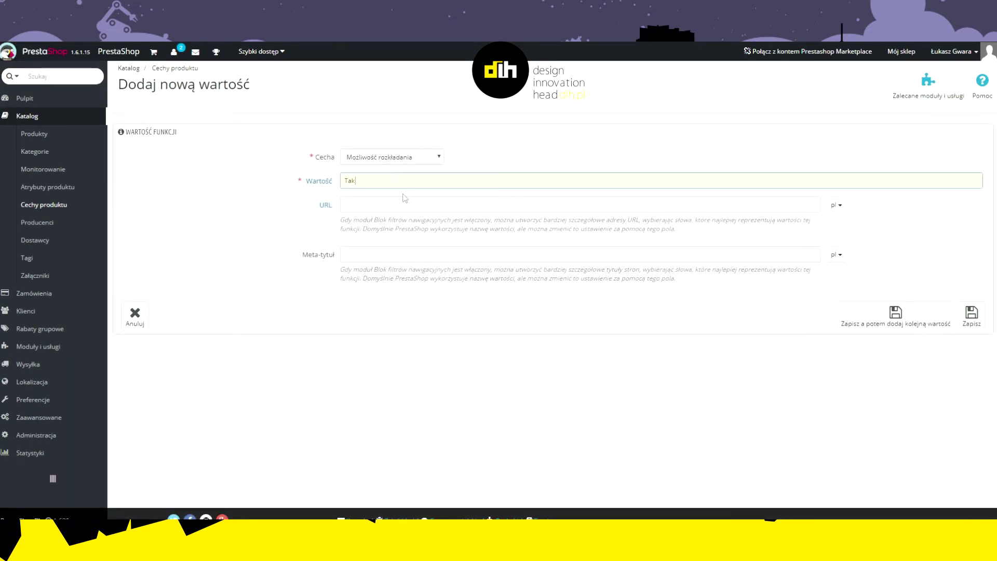
type("k")
left_click(883, 318)
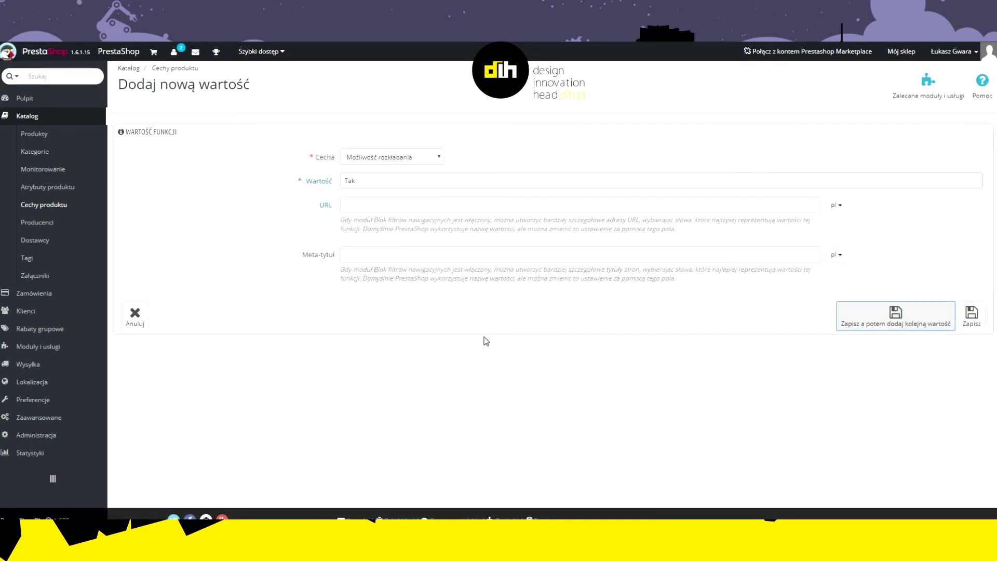
- Add the value "Nie" to the Możliwość rozkładania feature and save it
left_click(363, 182)
type("Nie")
left_click(964, 326)
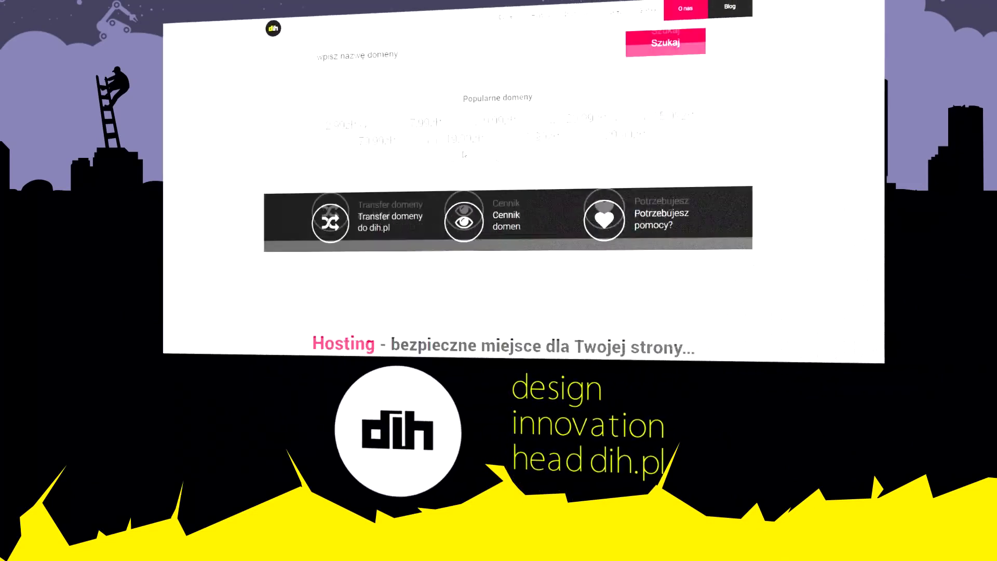
scroll(464, 154, "down", 5)
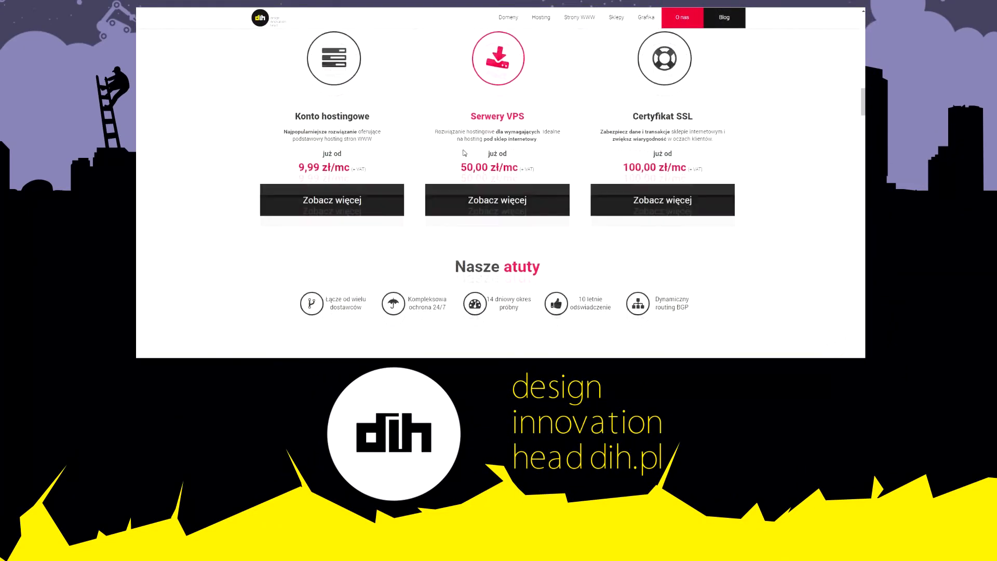
scroll(464, 152, "down", 5)
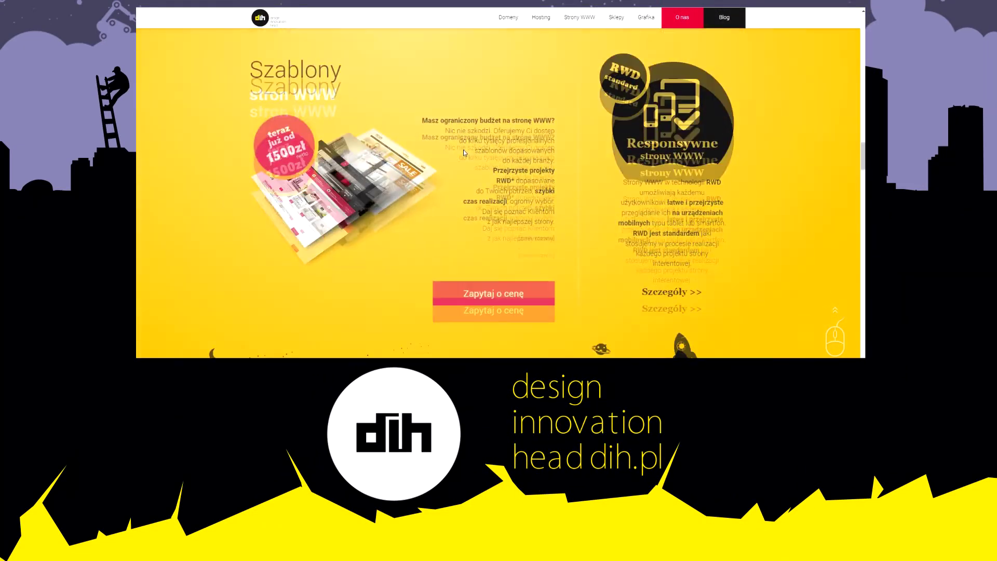
scroll(464, 152, "down", 10)
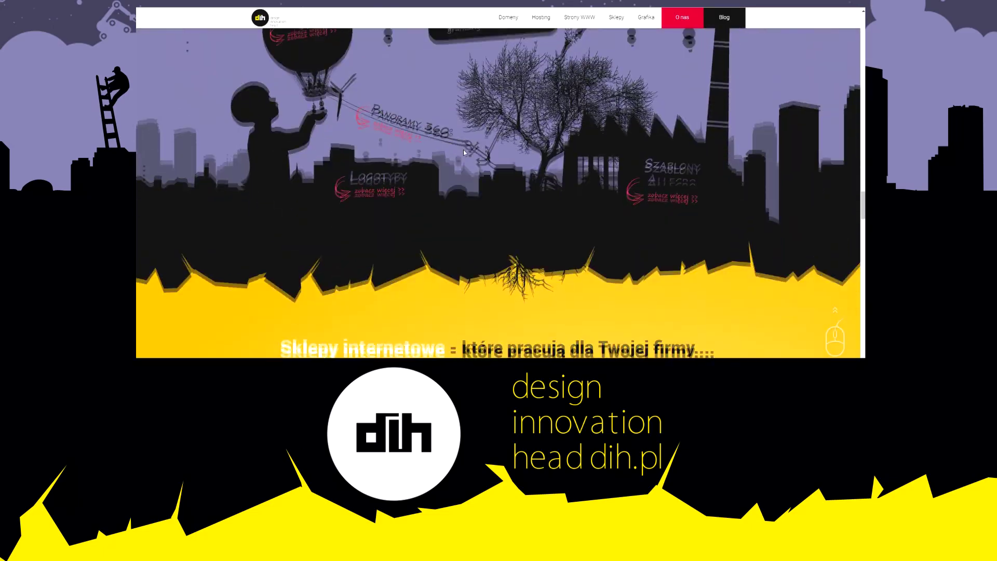